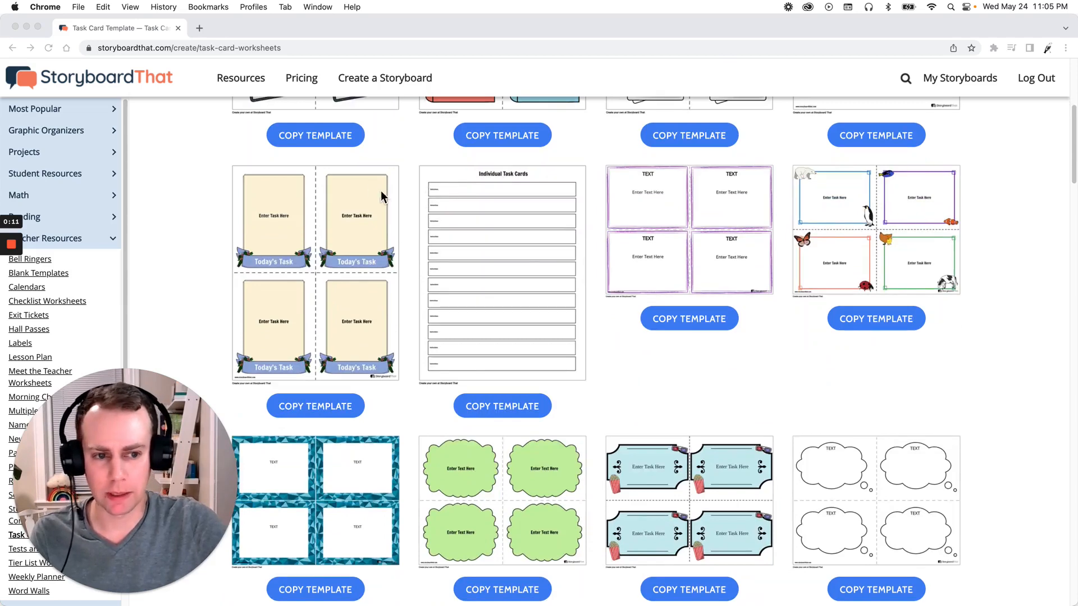
Step: Copy the four-card task card template with coloured borders and animal corner pictures
scroll(407, 208, down, 3)
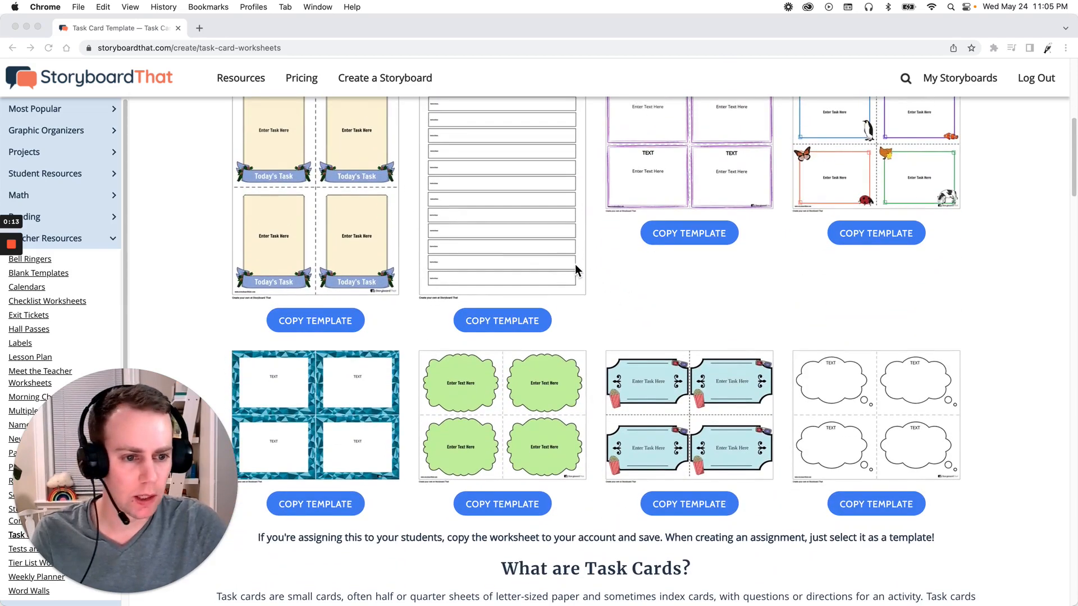
scroll(707, 320, up, 3)
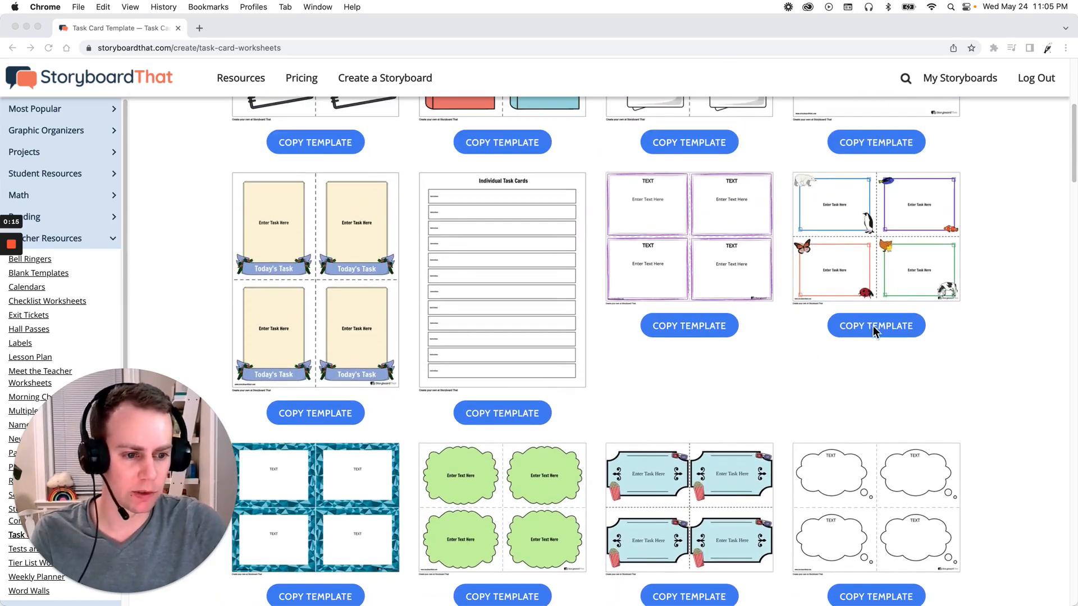
click(879, 332)
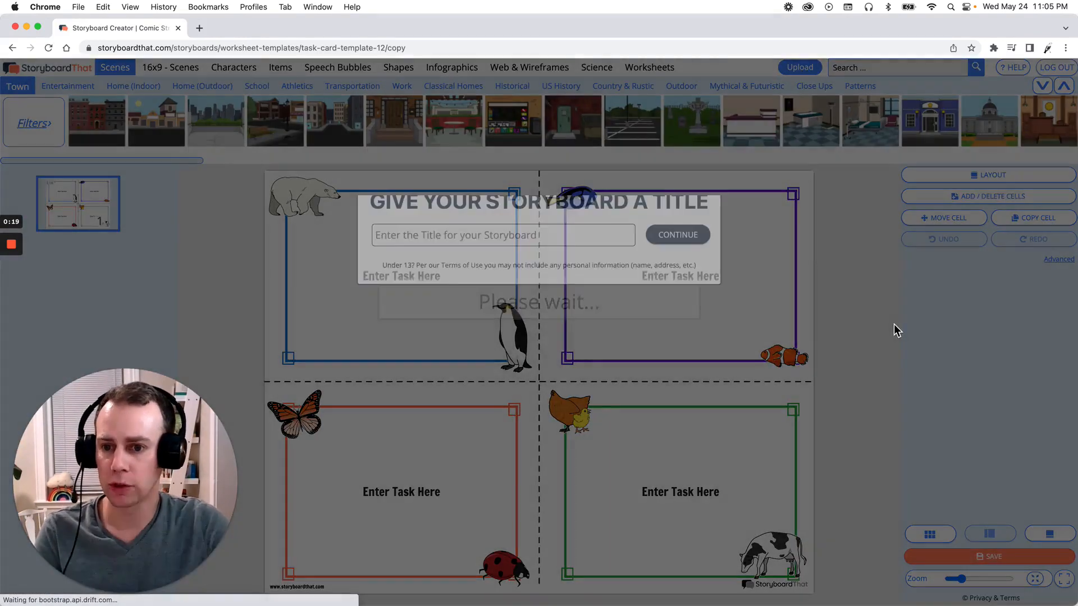
Step: Title the copied storyboard "Template 1" and continue to the editor
click(521, 344)
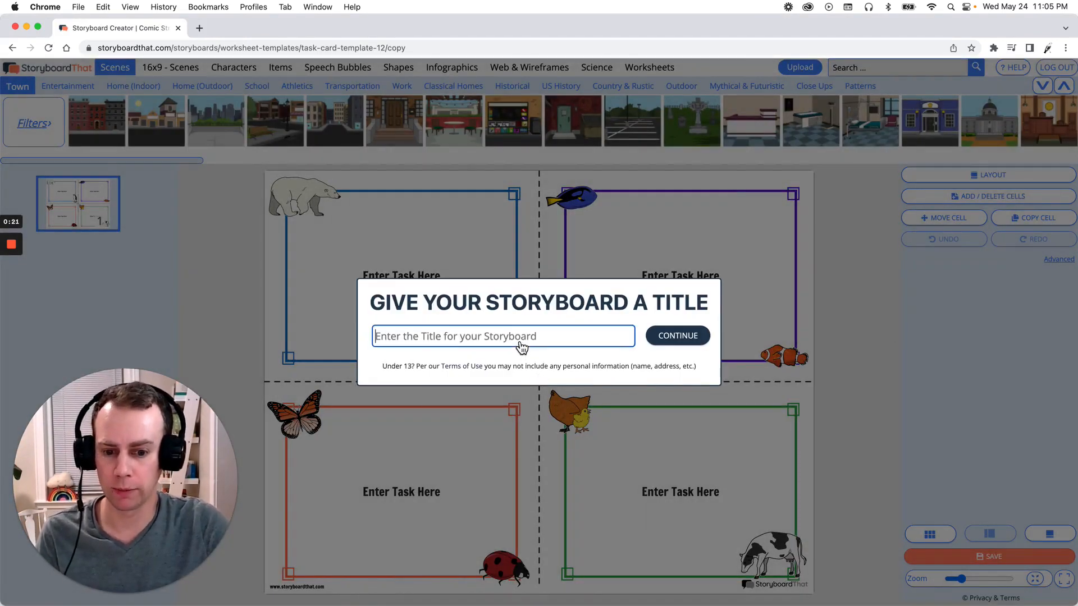
text(Tem)
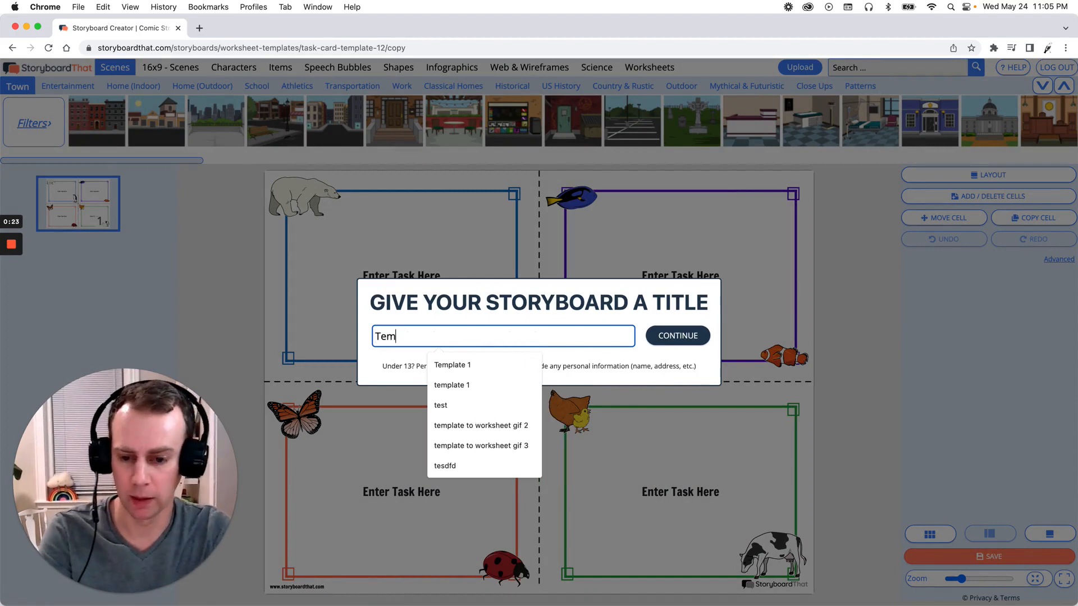
text(aplat)
key(BackSpace)
key(BackSpace)
key(BackSpace)
key(BackSpace)
key(BackSpace)
text(pla)
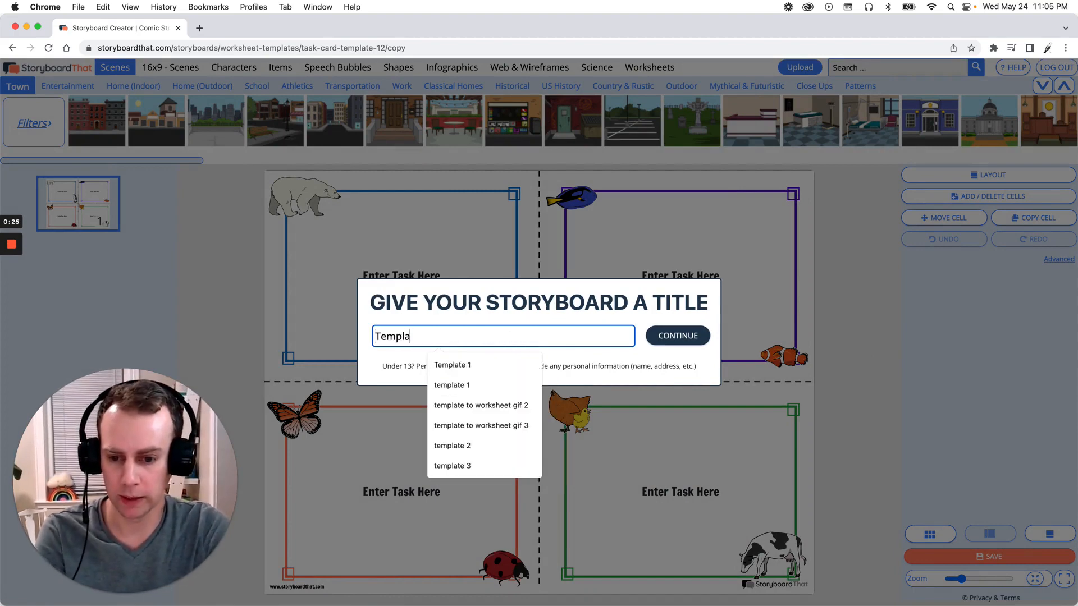
text(te 1)
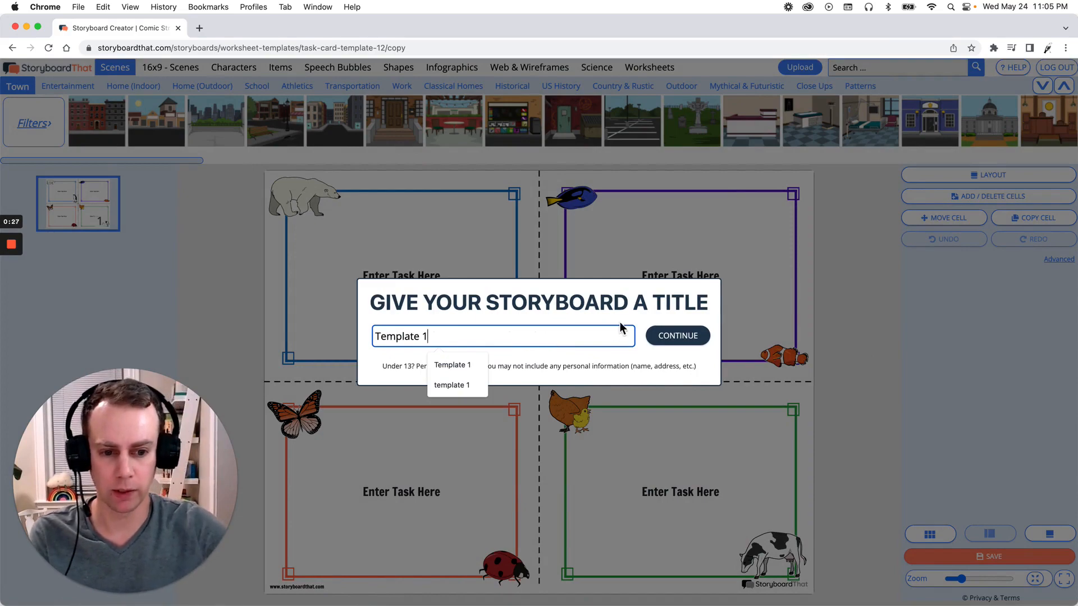
click(674, 336)
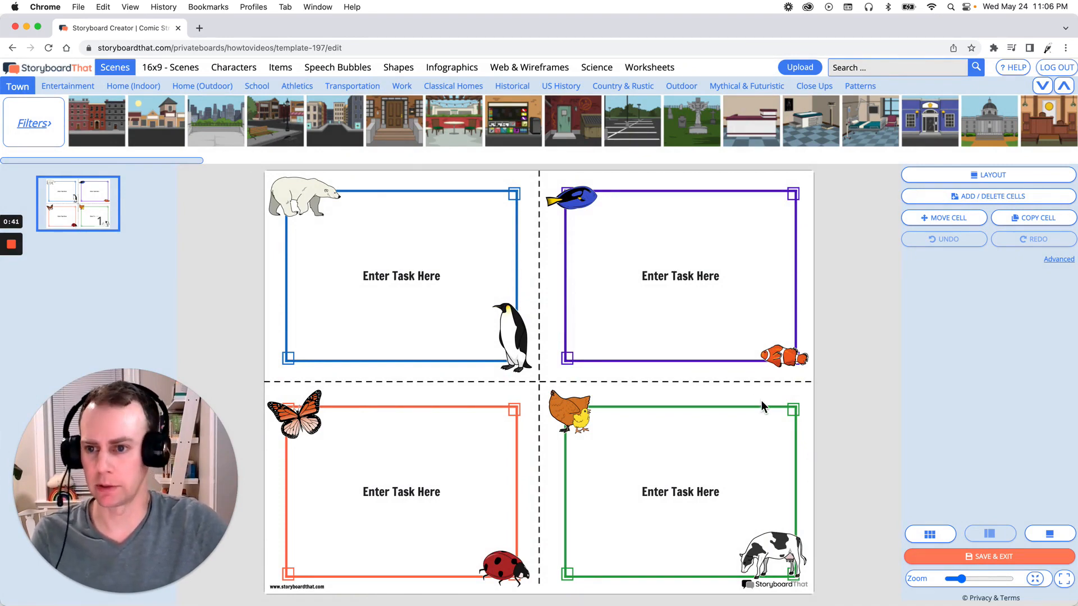
Step: Add the Jobs character with braids, an olive shirt and boots to the left side of the green-bordered card
click(234, 68)
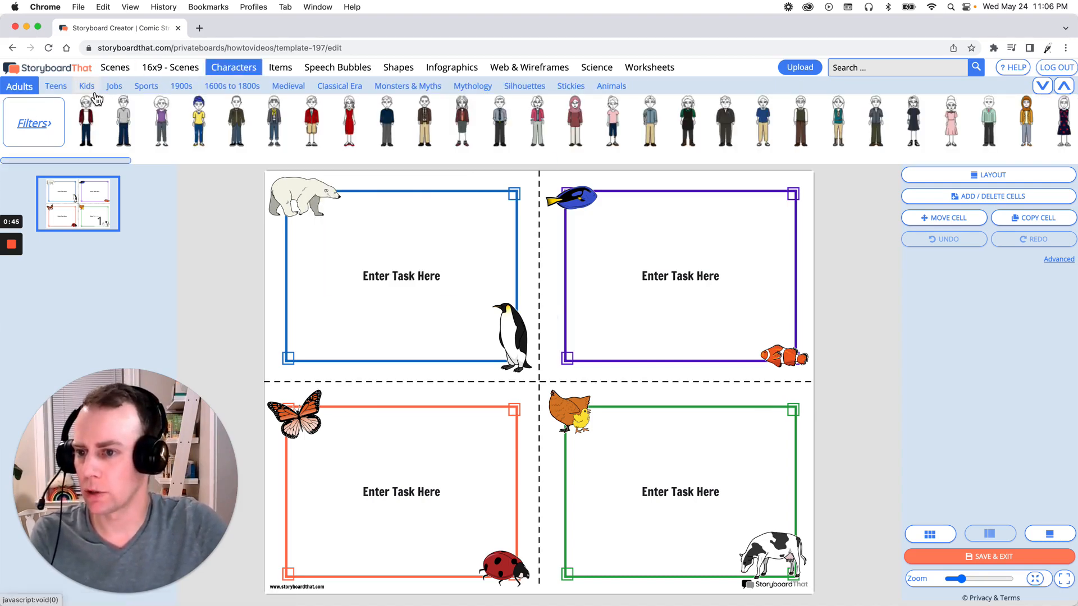
click(114, 89)
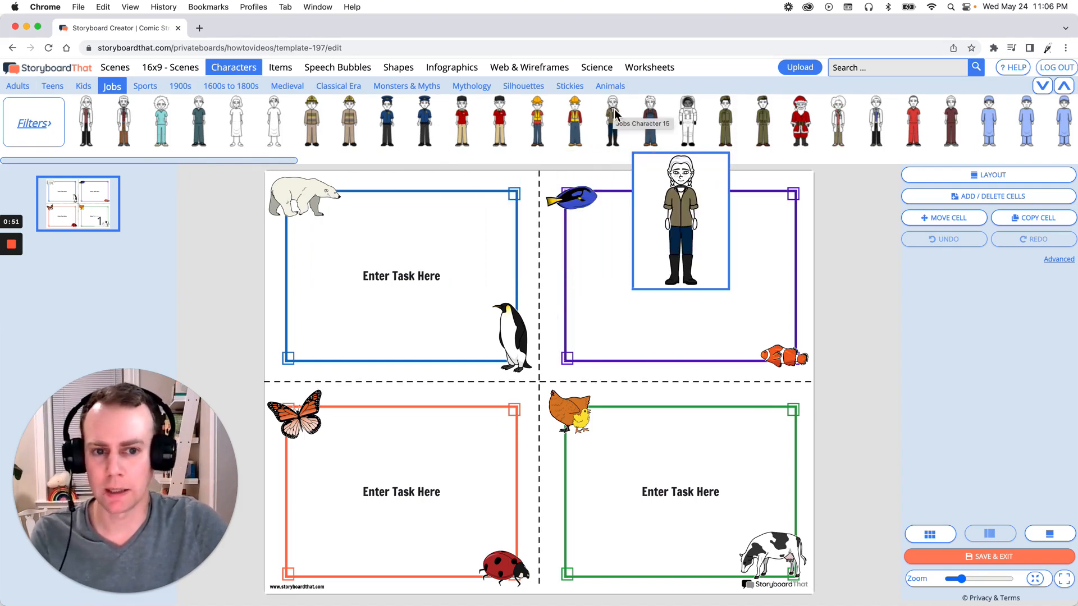
drag(615, 114, 587, 510)
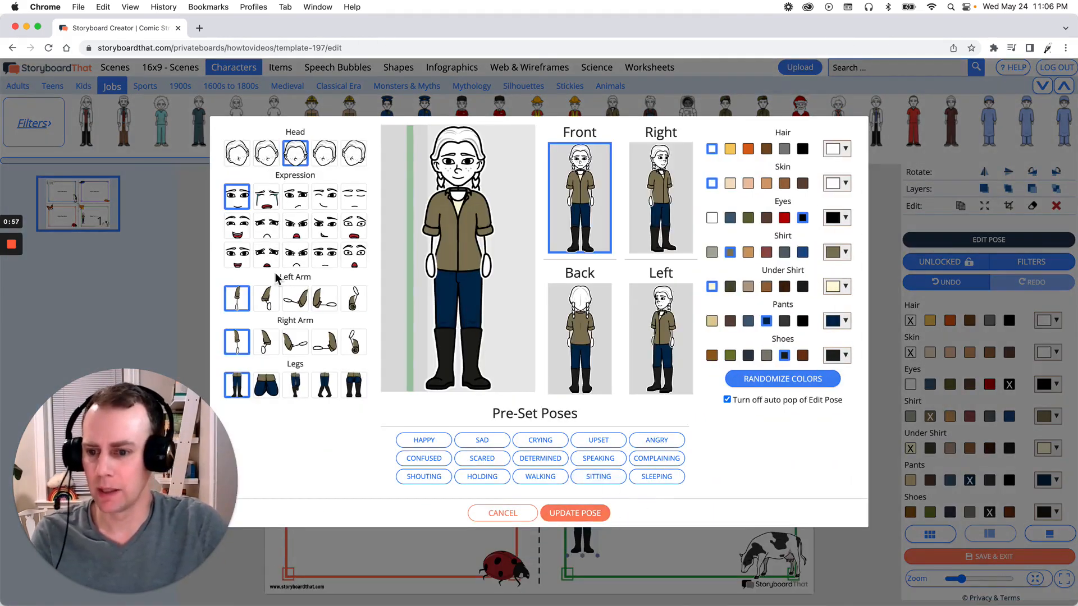
Step: Give the character an open-mouthed smile, both arms bent at the front, orange hair and a peach skin tone, and update the pose
click(238, 263)
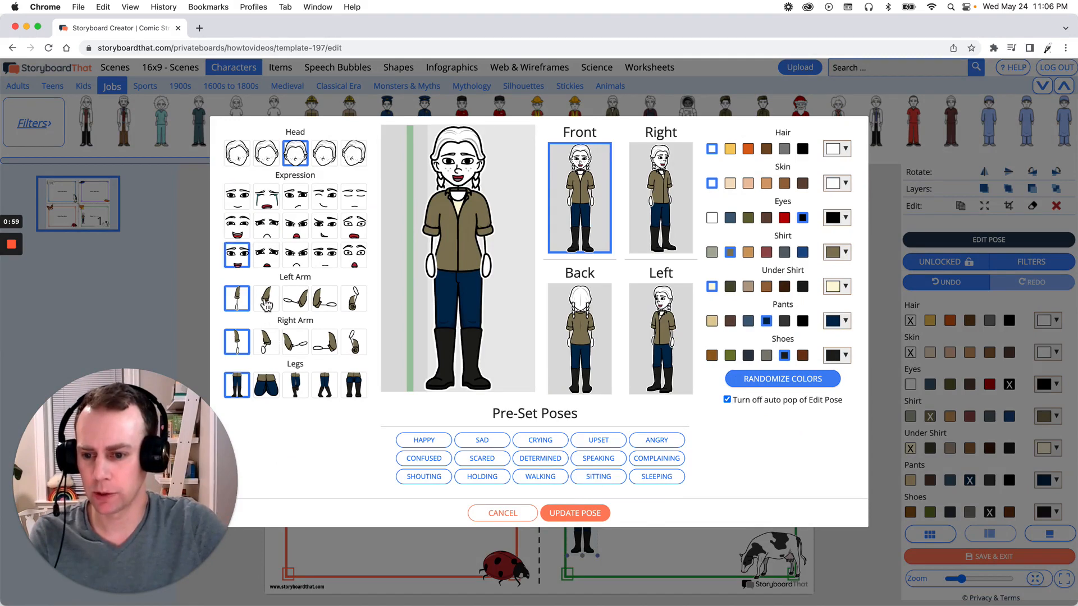
click(267, 305)
click(267, 343)
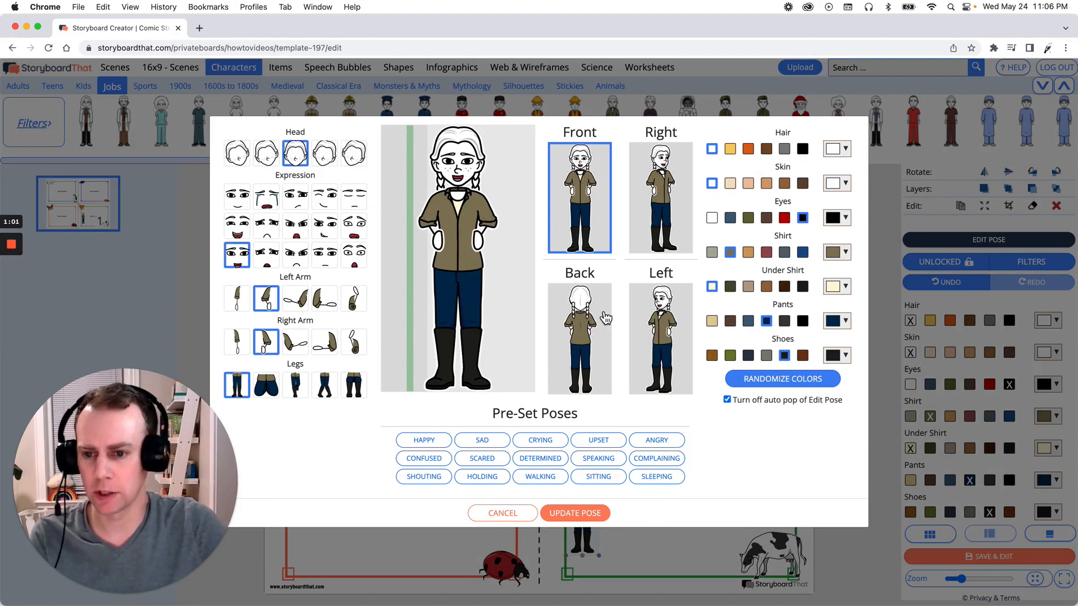
click(747, 149)
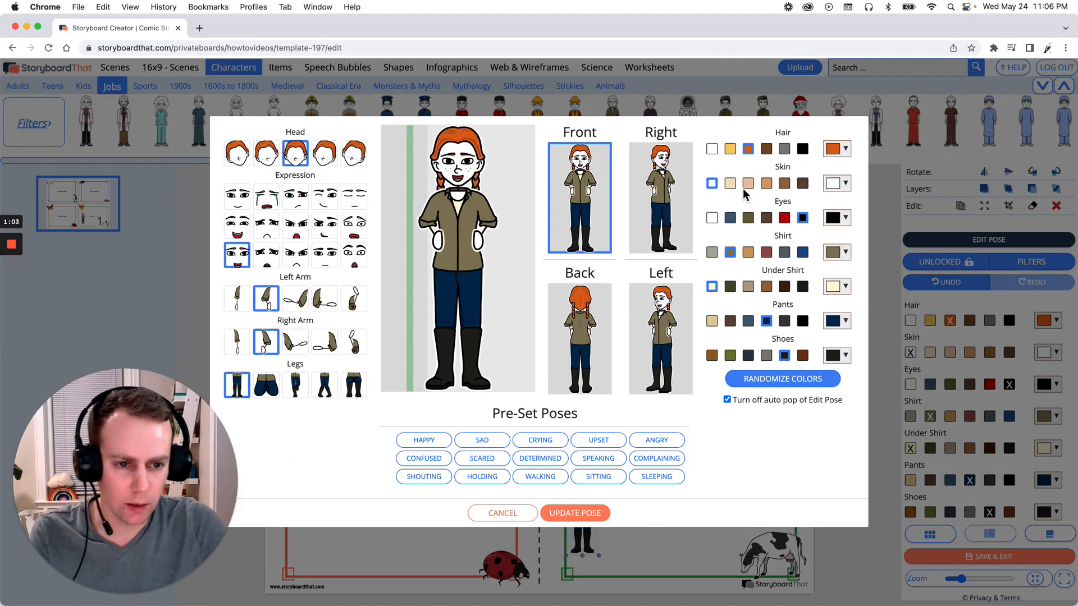
click(747, 183)
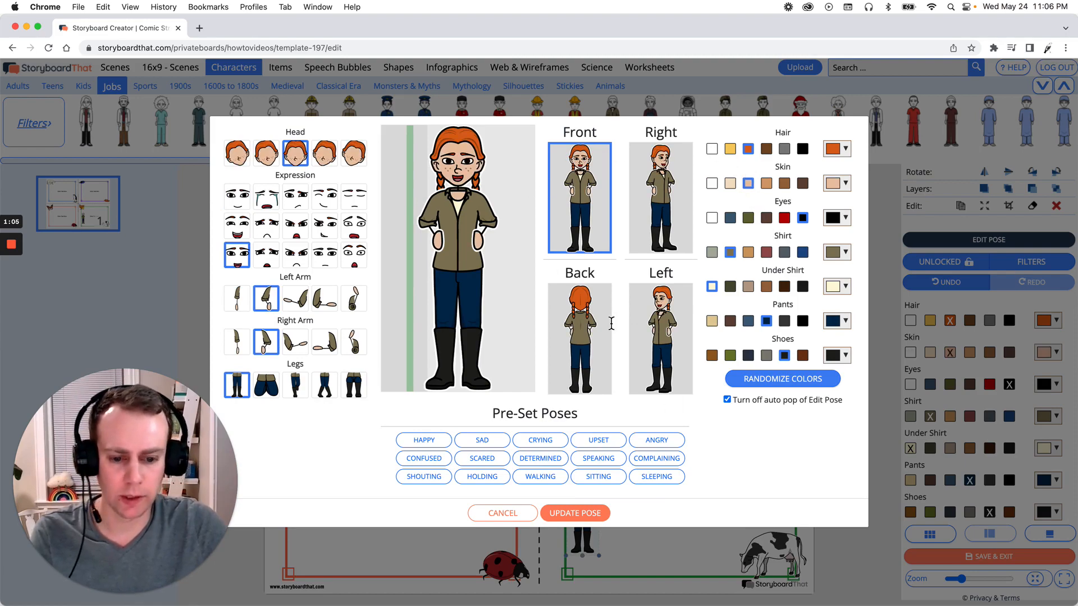
click(593, 515)
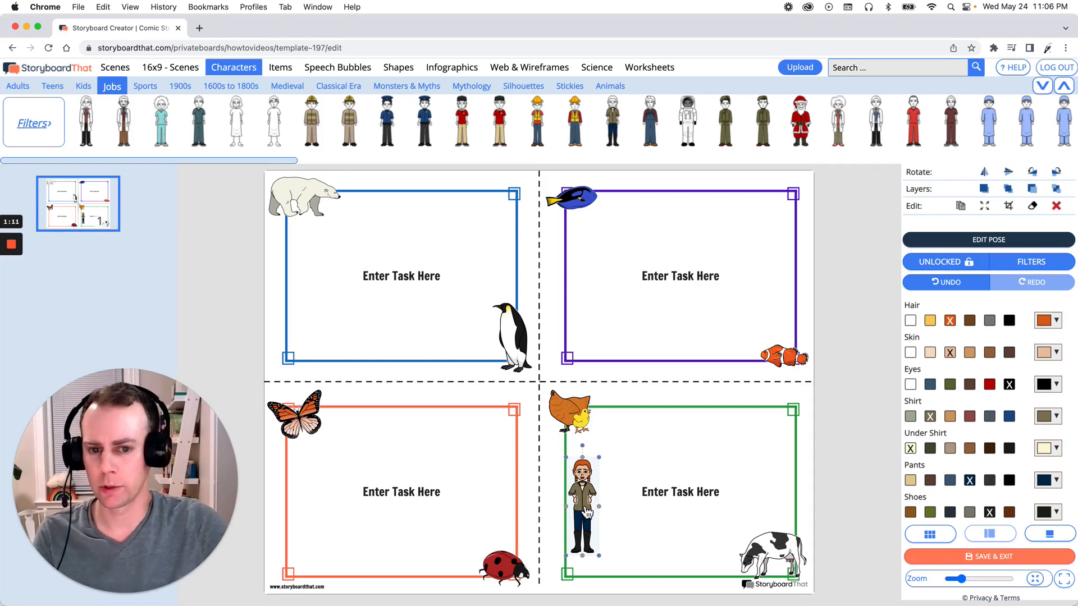
Step: Enlarge the character slightly and position it inside the green card's left border, below the hen
mouse_move(586, 512)
mouse_down()
mouse_move(486, 505)
mouse_move(651, 501)
mouse_move(599, 514)
mouse_up()
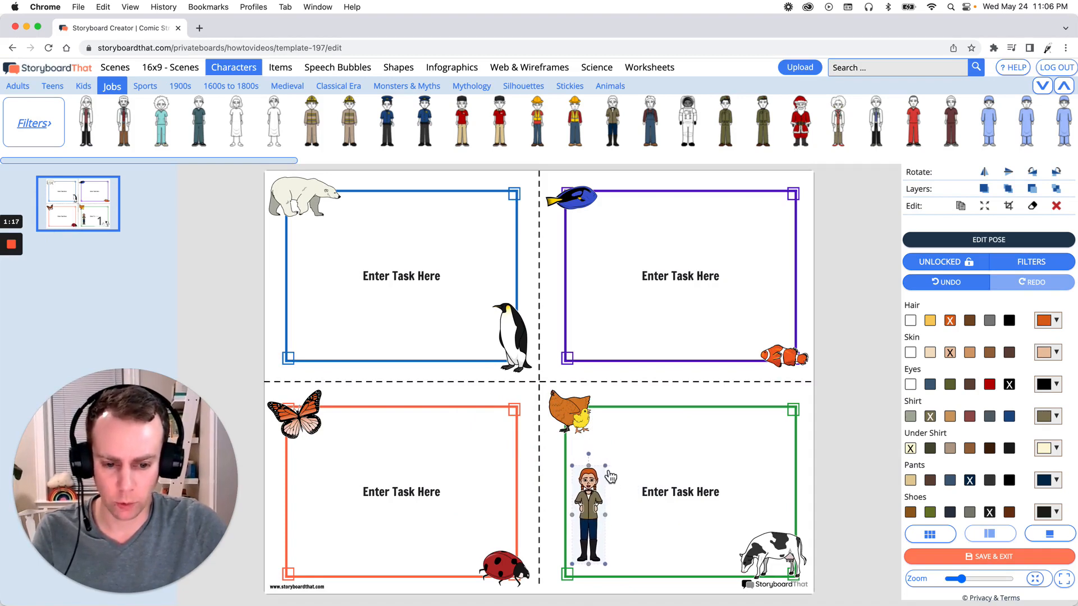
drag(607, 466, 635, 459)
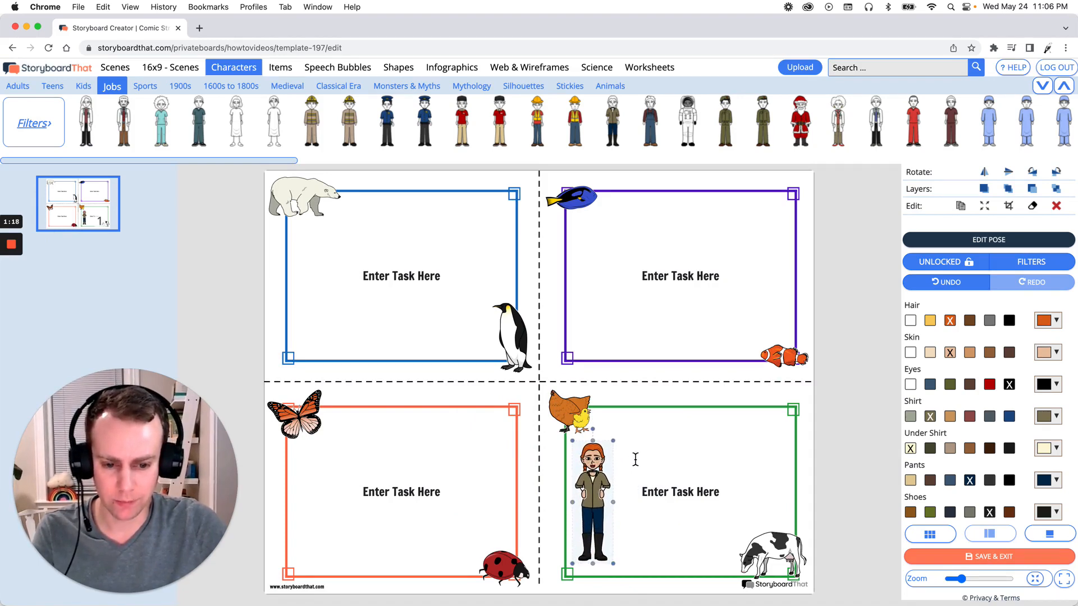
drag(596, 497, 597, 503)
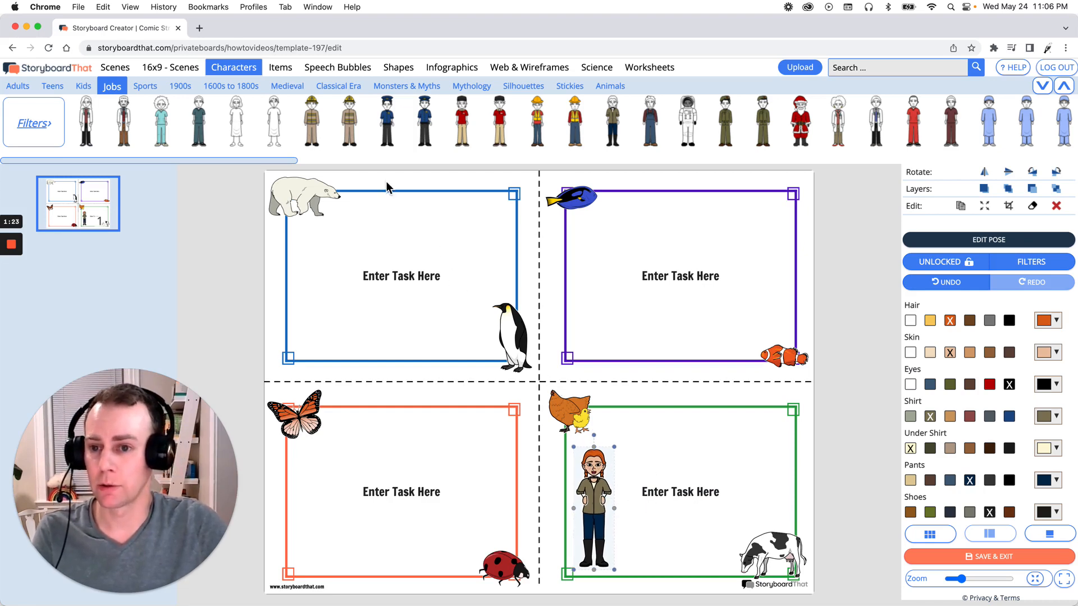
Step: Search for "Wheelbarrow" and place the green wheelbarrow, scaled down, in the upper right corner of the green-bordered card
click(280, 67)
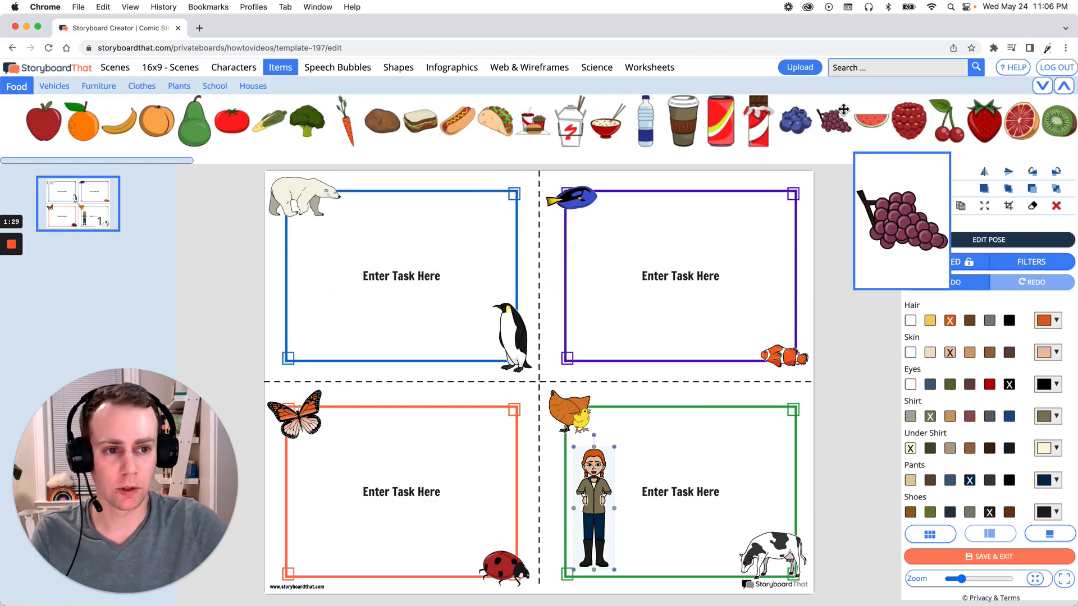
click(861, 68)
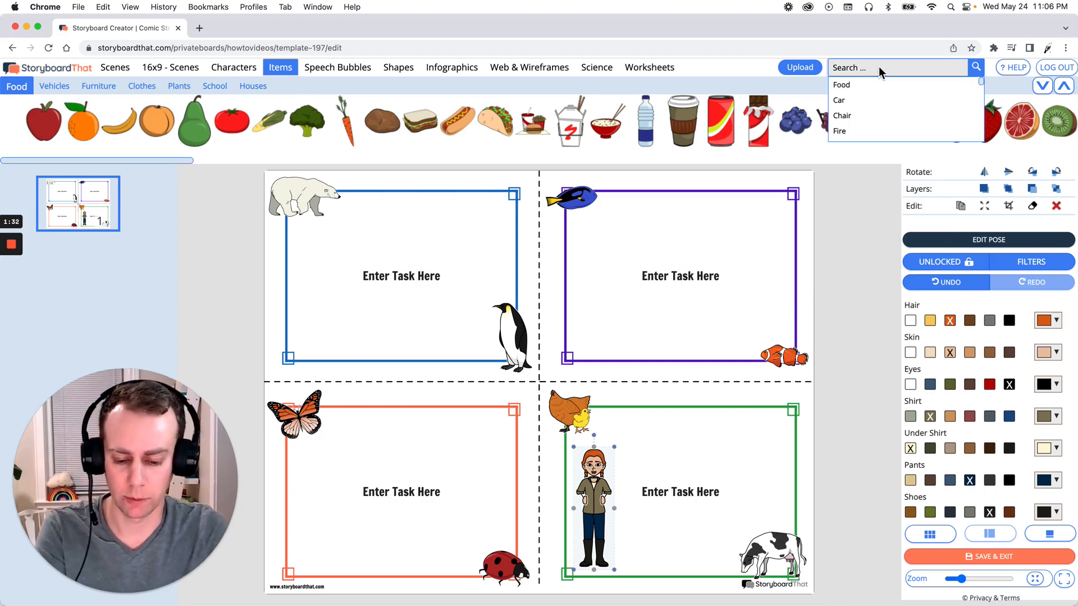
text(Wh)
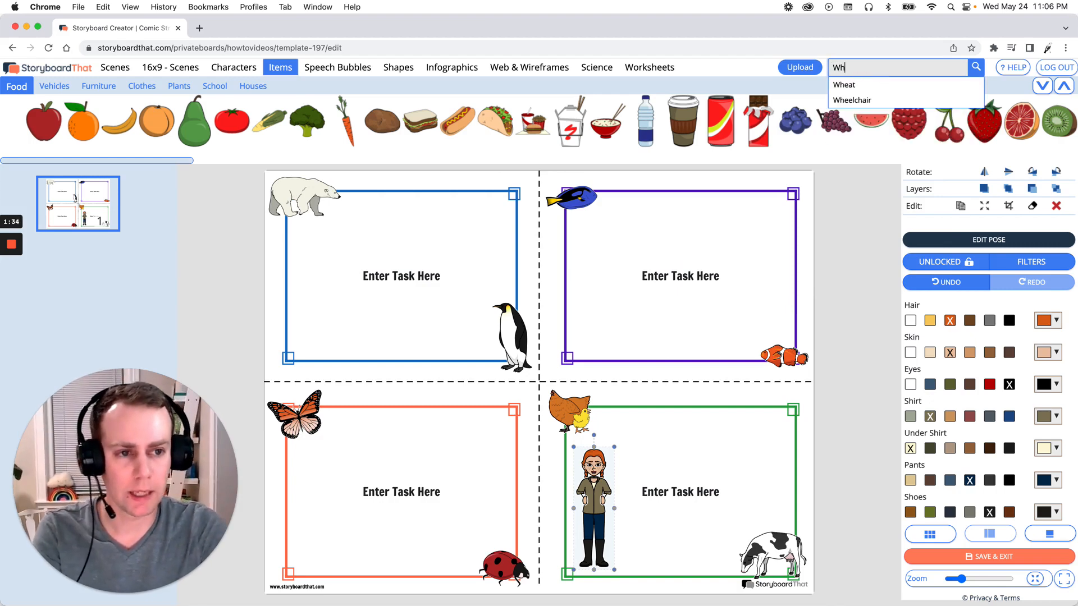
text(eelbarrow)
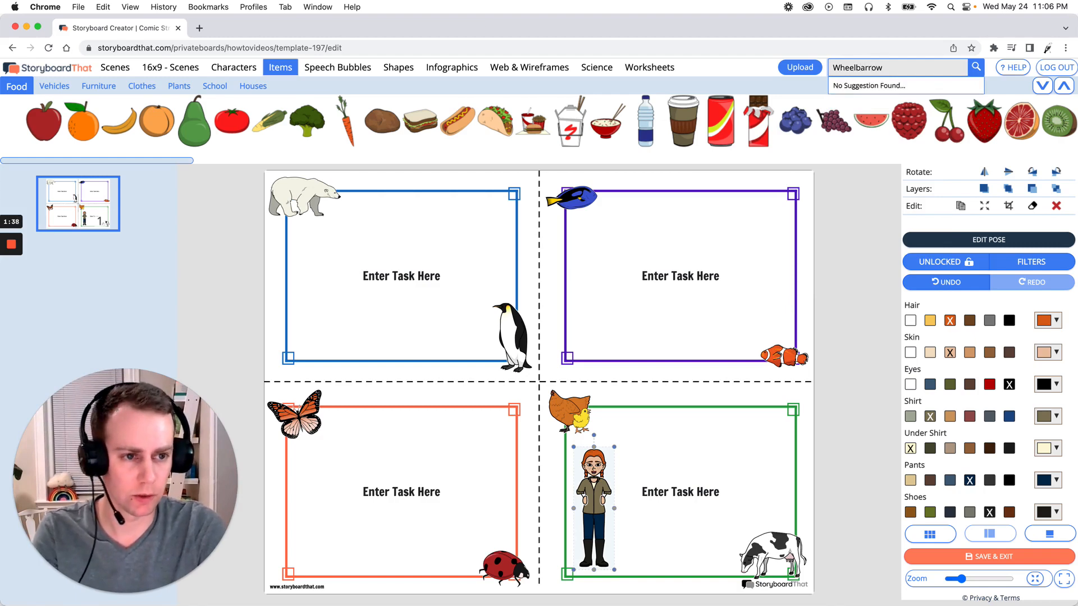
key(Return)
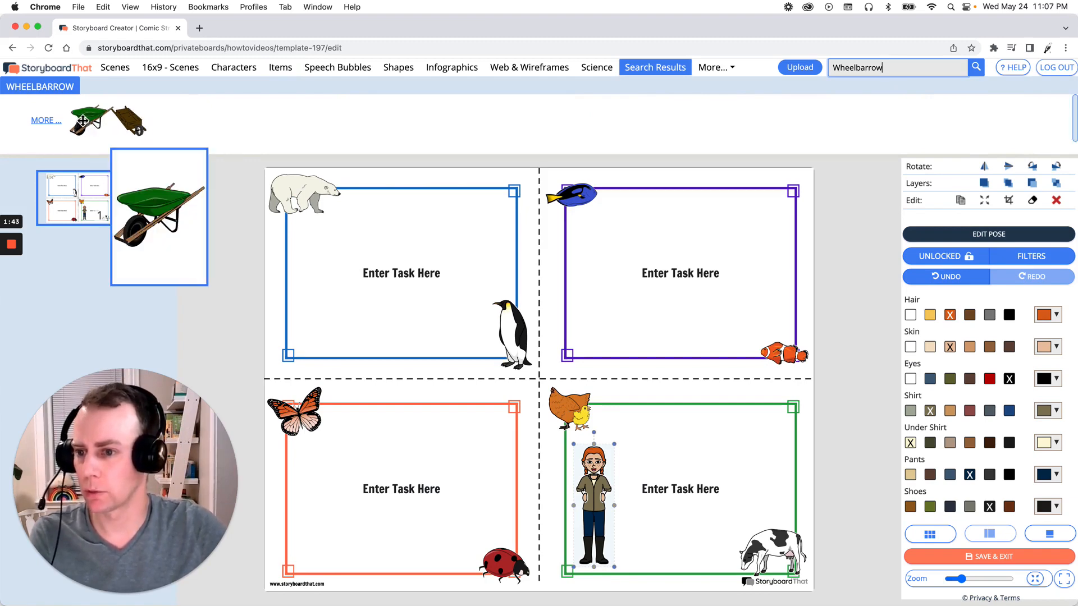
drag(87, 119, 755, 443)
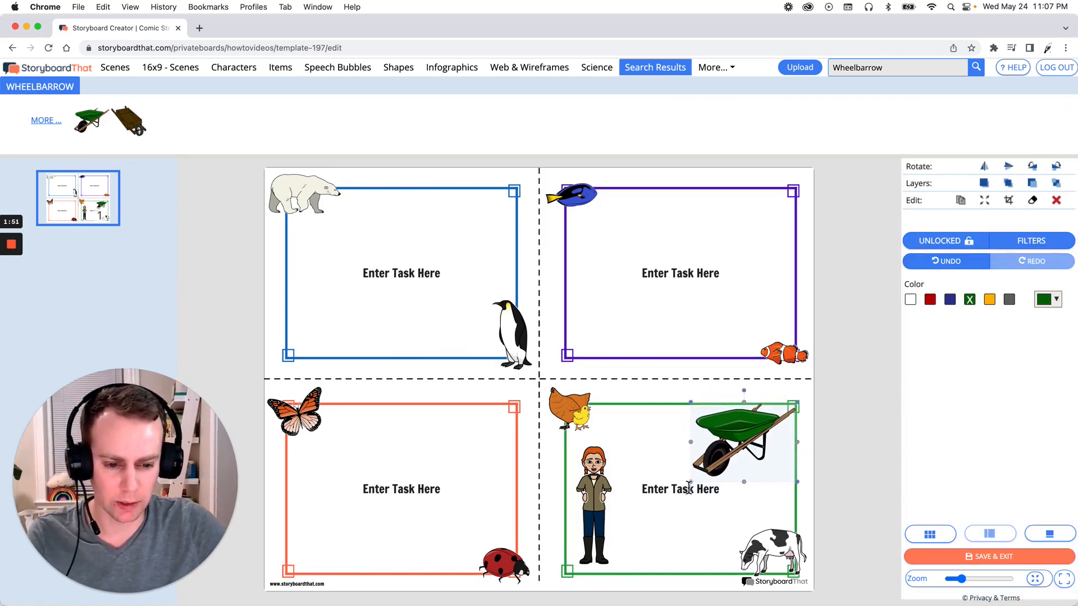
drag(696, 484, 767, 437)
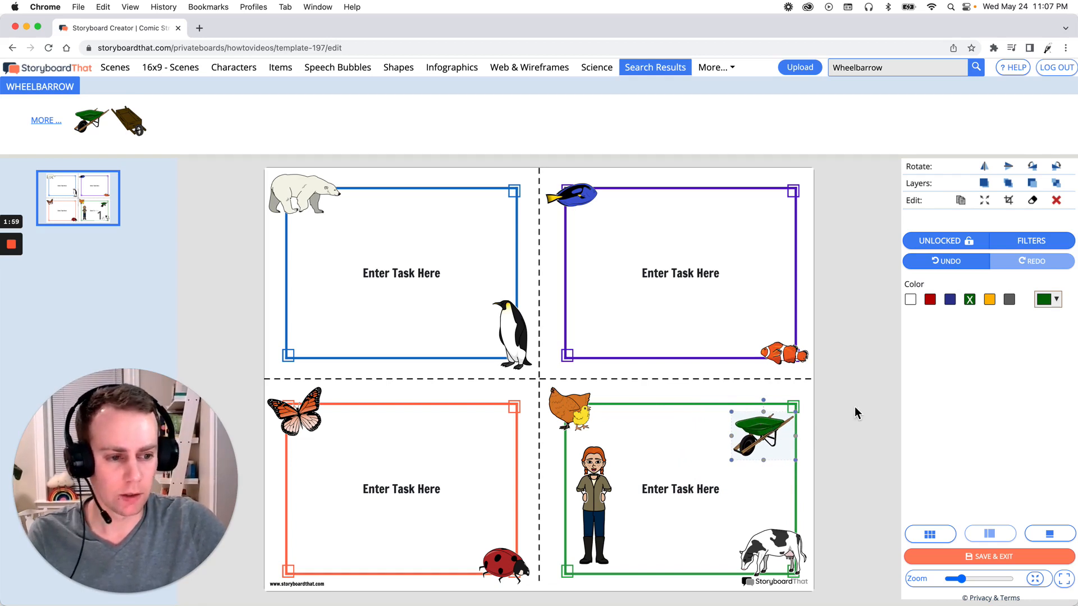
Step: Try yellow, blue, red and white on the wheelbarrow, and set its colour back to green
click(990, 299)
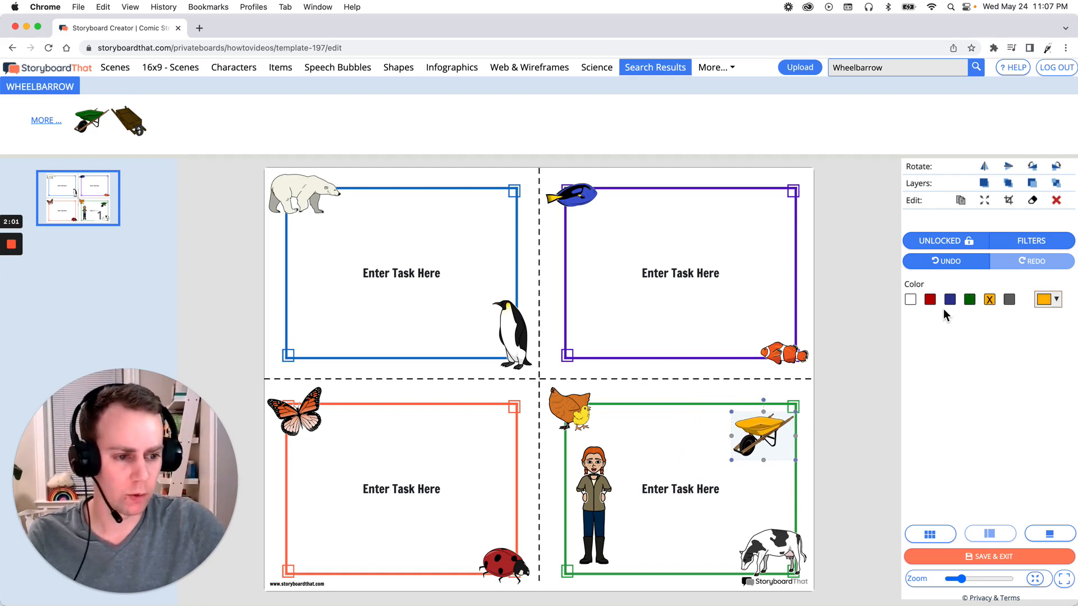
click(950, 300)
click(930, 302)
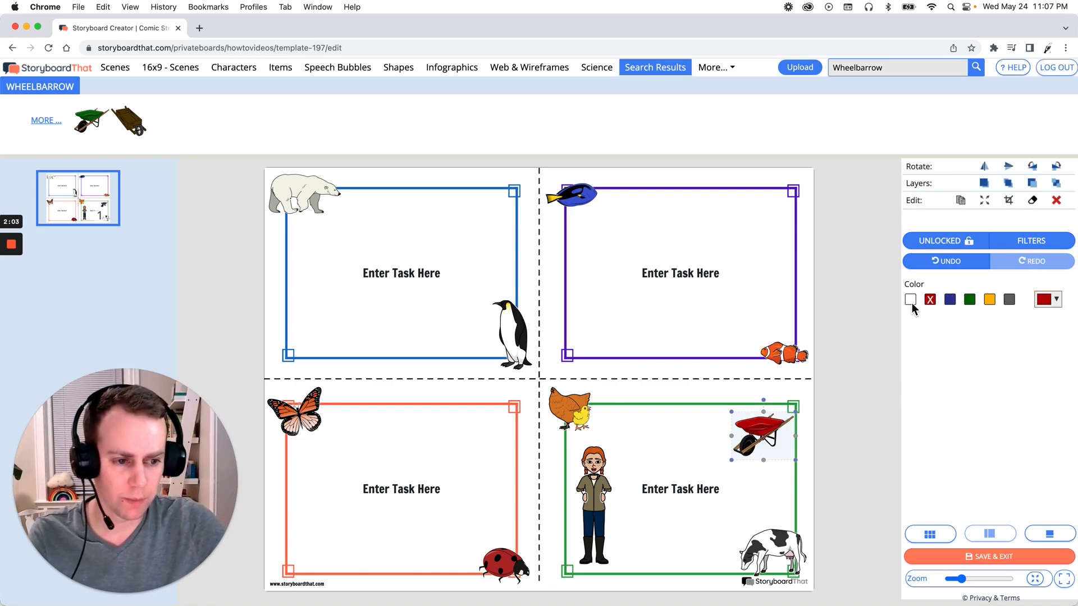
click(910, 300)
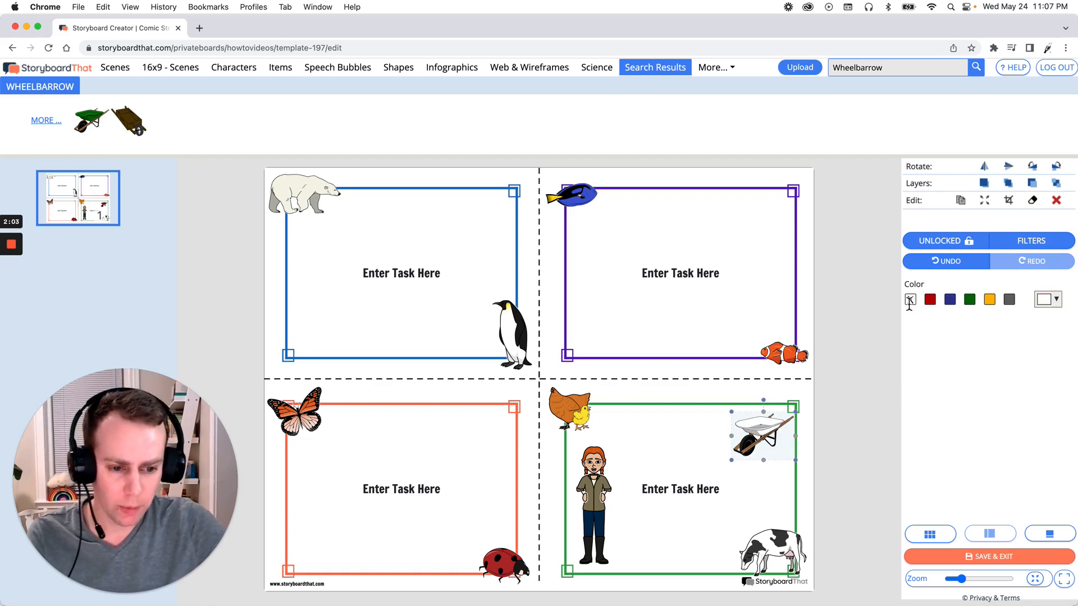
click(969, 299)
click(834, 312)
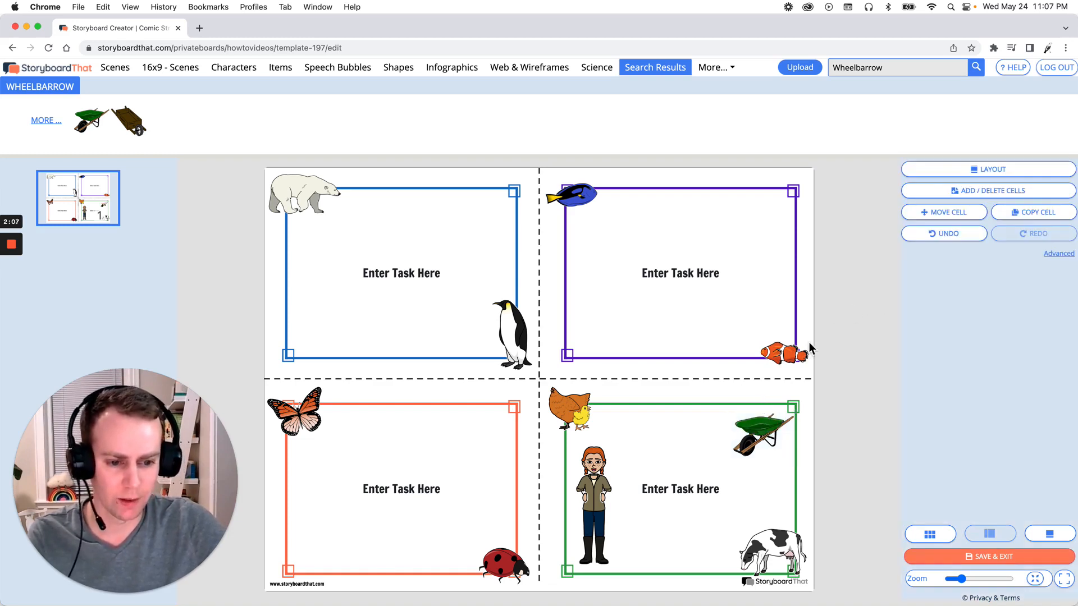
click(767, 437)
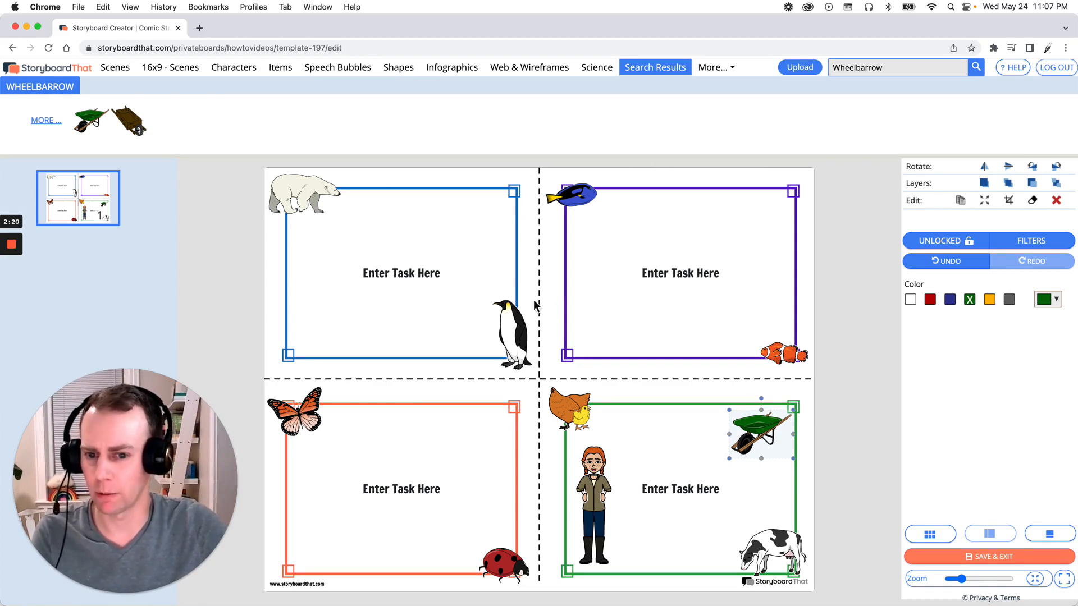
Step: Place the solid yellow-orange pattern scene over the blue-bordered polar bear and penguin card
click(116, 69)
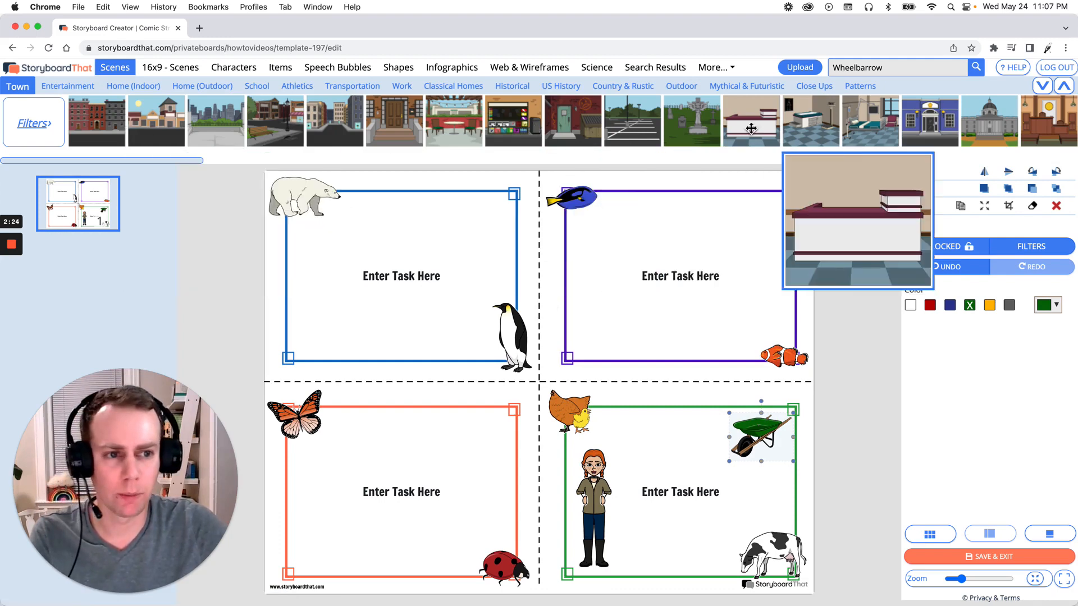
click(859, 89)
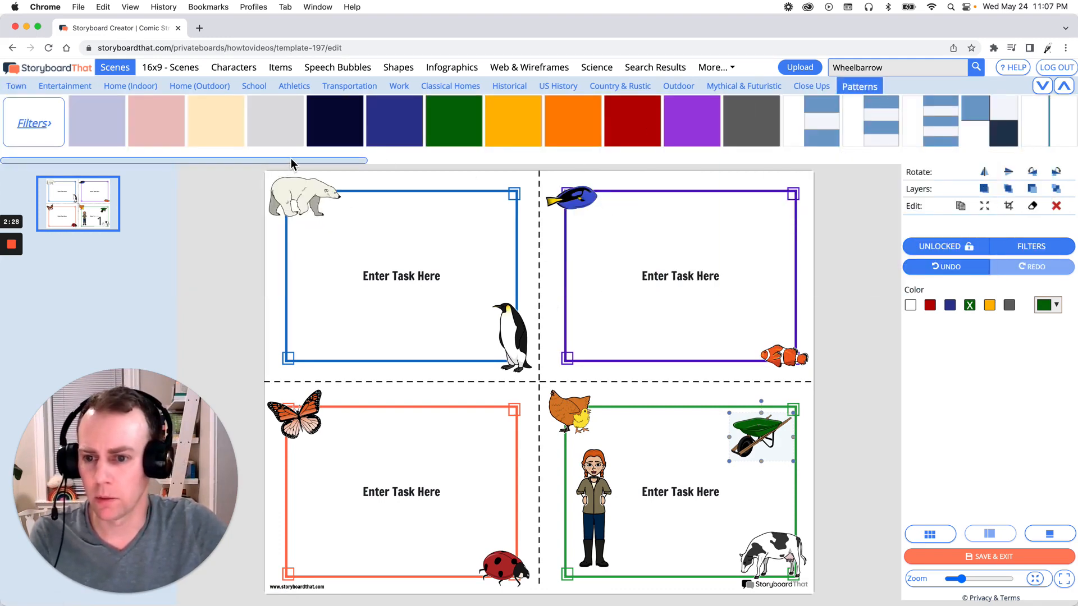
drag(293, 161, 316, 161)
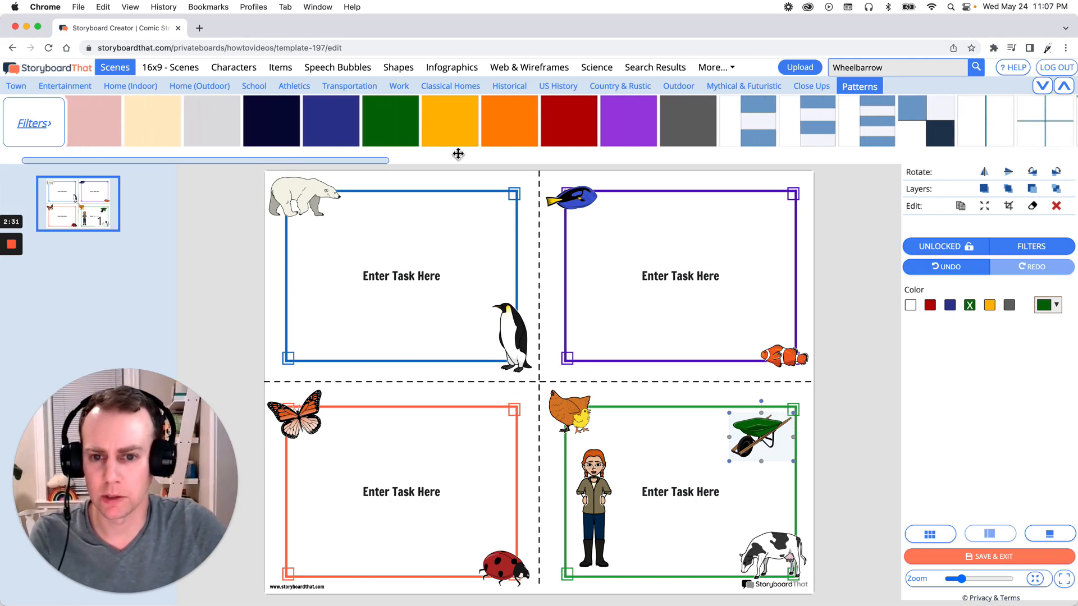
drag(461, 118, 327, 245)
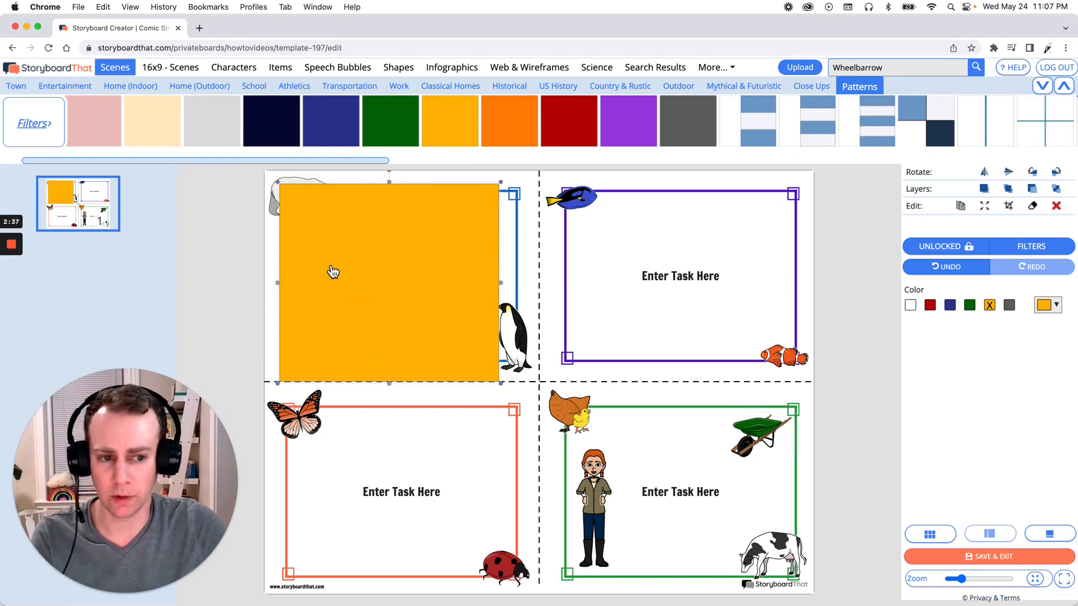
Step: Stretch the yellow-orange scene non-proportionally to fill the whole cell and send it behind all the card elements
click(987, 212)
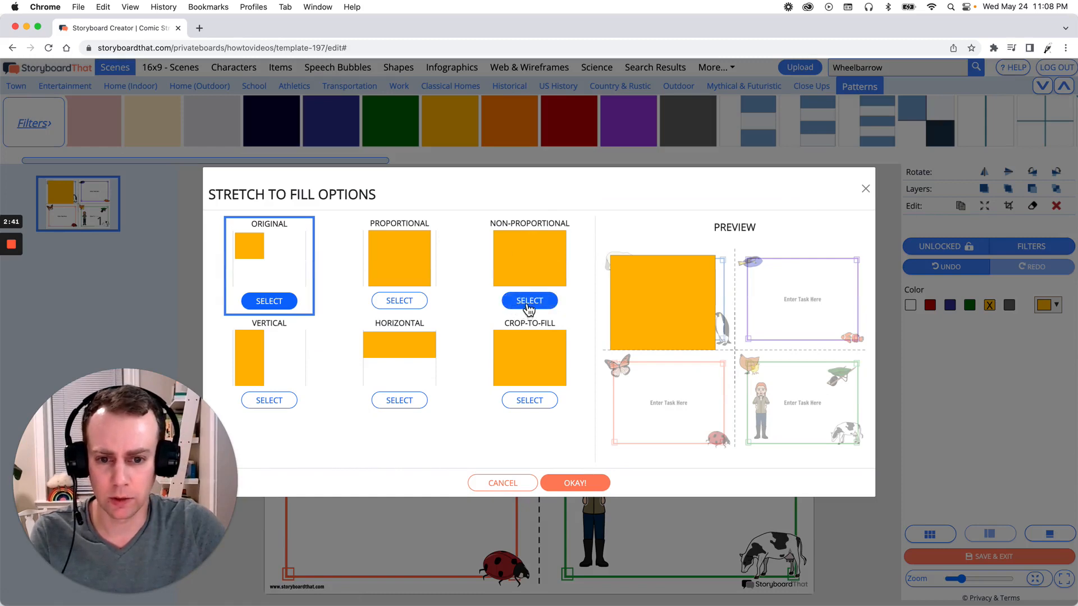
click(528, 304)
click(590, 484)
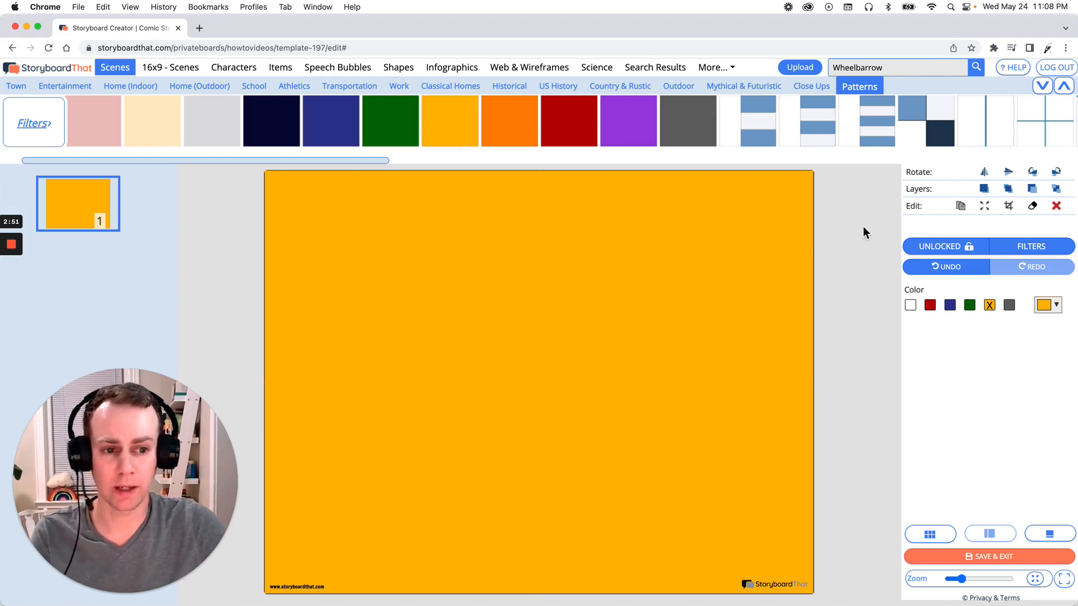
click(1057, 190)
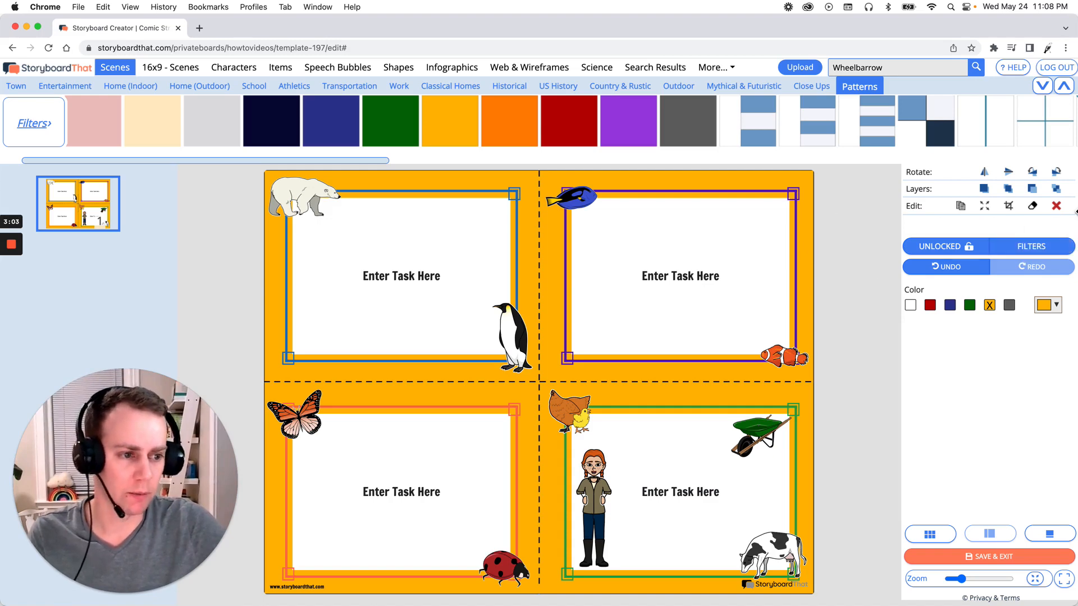
Step: Delete the yellow-orange background scene from the task card sheet
click(1057, 207)
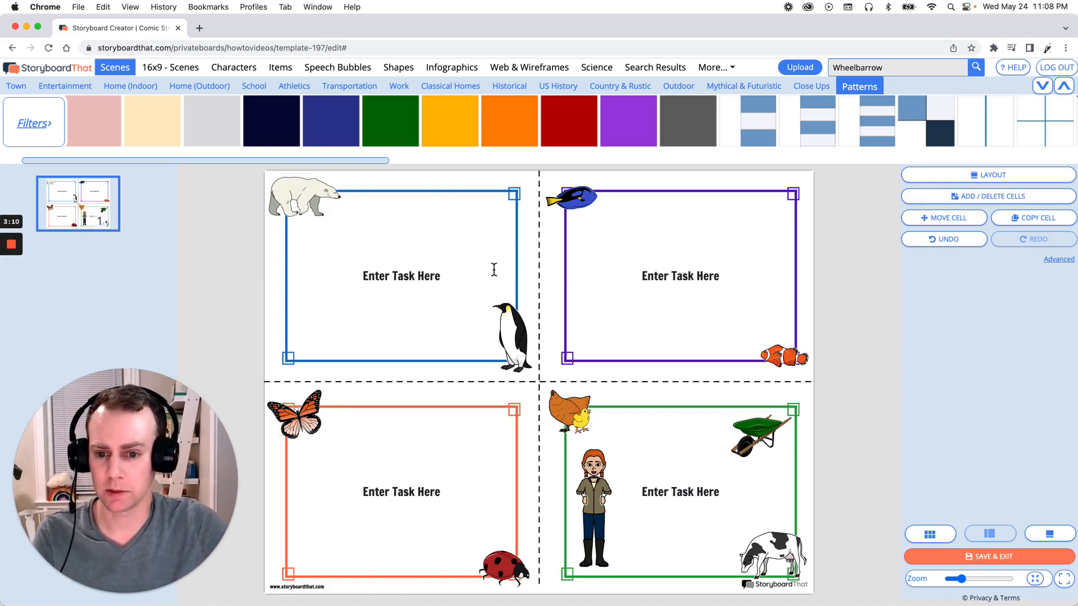
Step: Replace the placeholder text in the blue-bordered polar bear and penguin card with "Feed the animals"
click(465, 283)
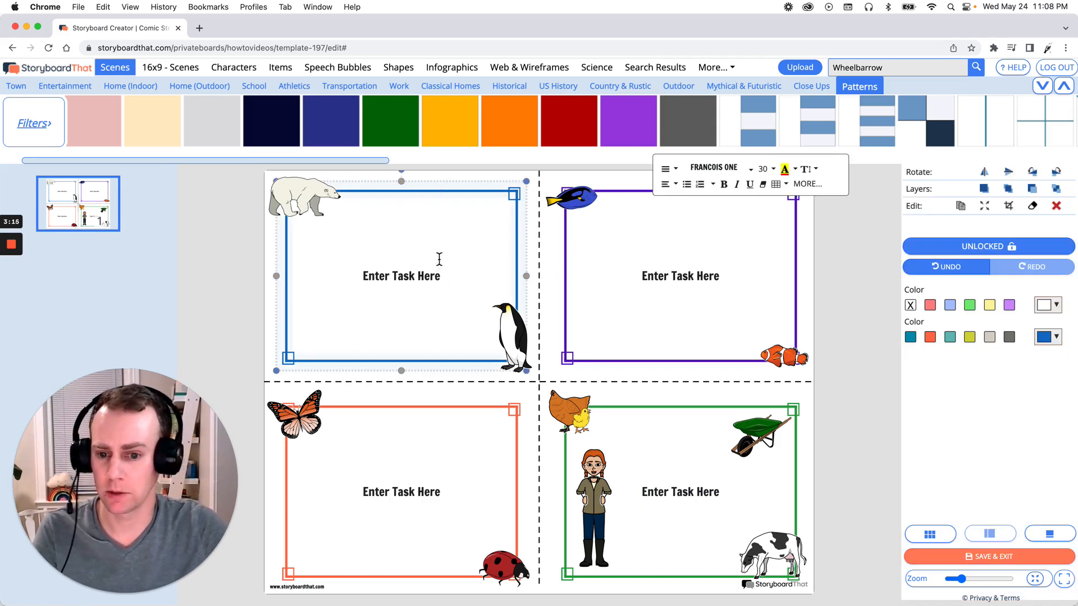
triple_click(402, 278)
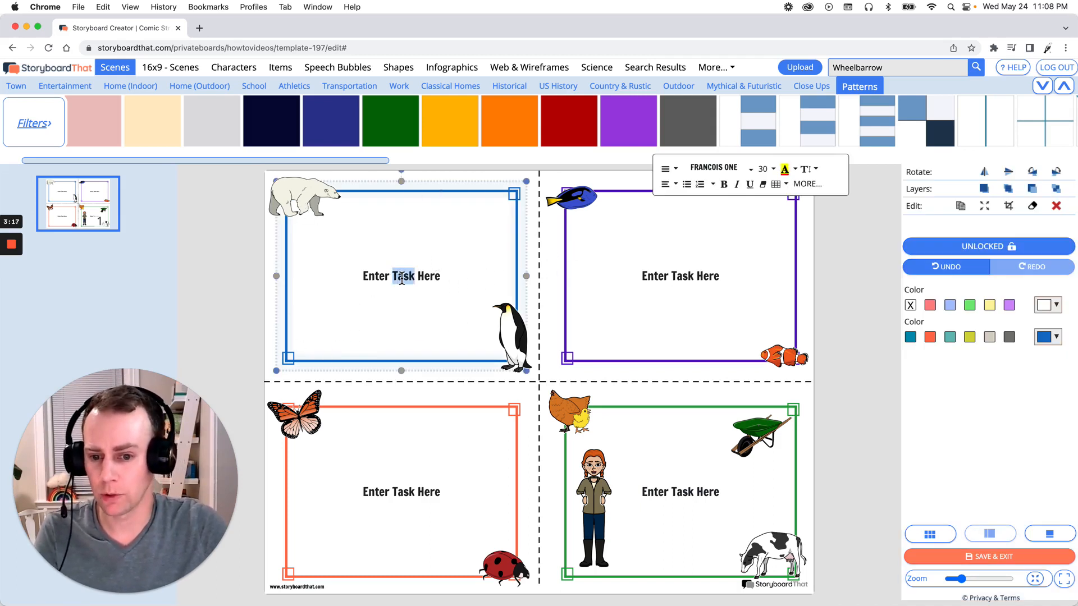
text(F)
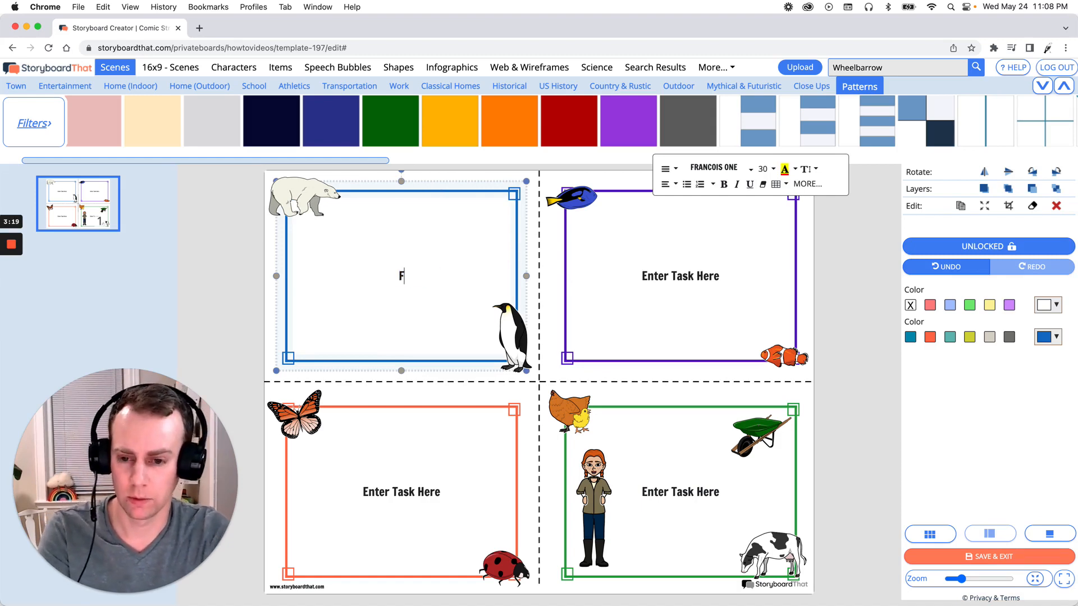
text(eed the animals)
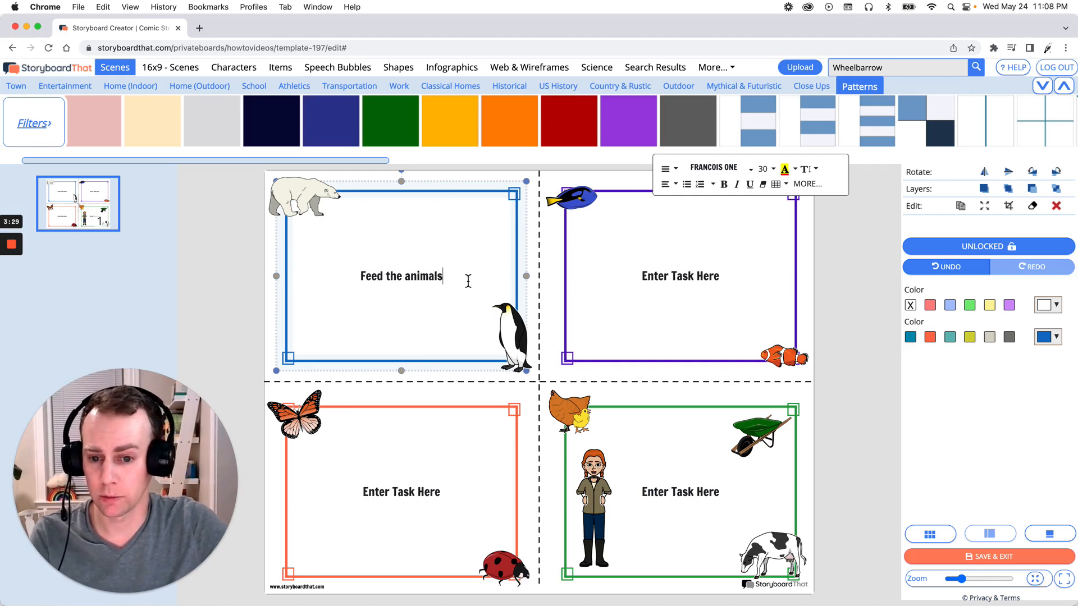
Step: Set the "Feed the animals" text to the Gochi Hand font at size 60
drag(458, 280, 368, 280)
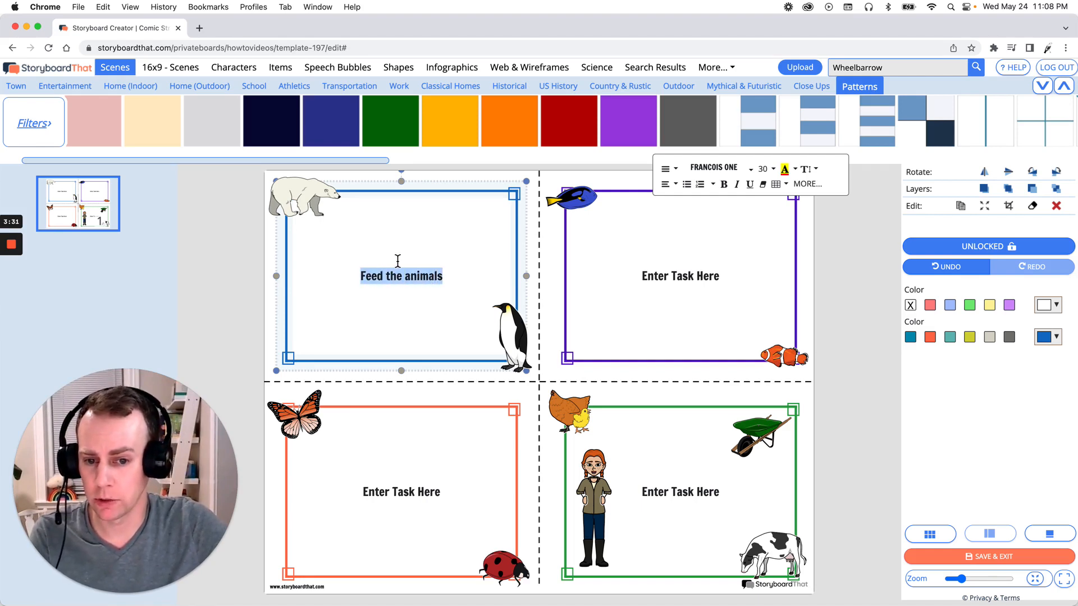
click(750, 169)
scroll(725, 216, down, 5)
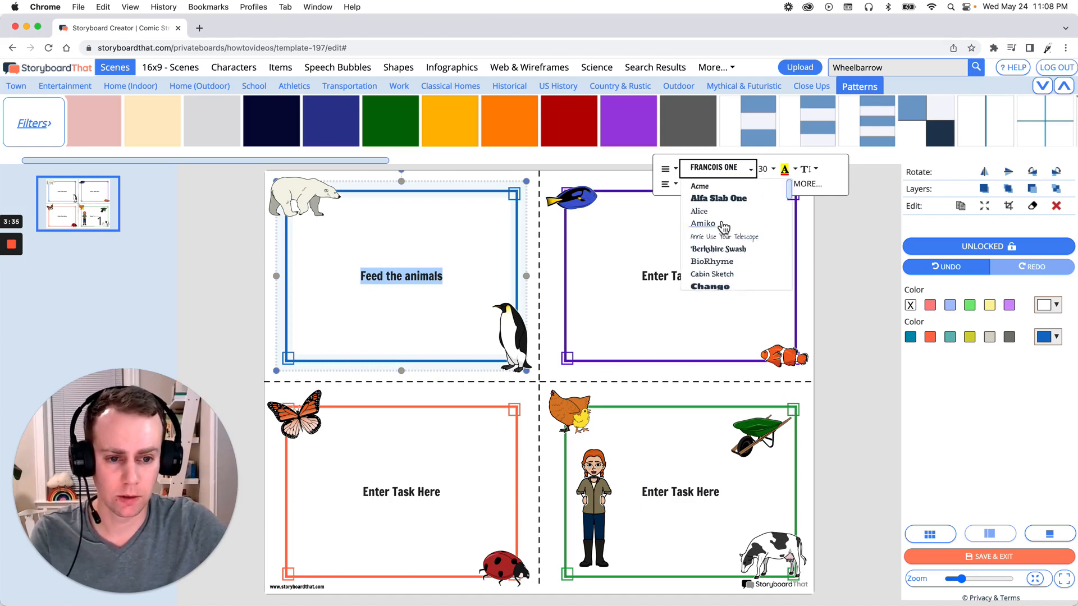
scroll(723, 225, down, 3)
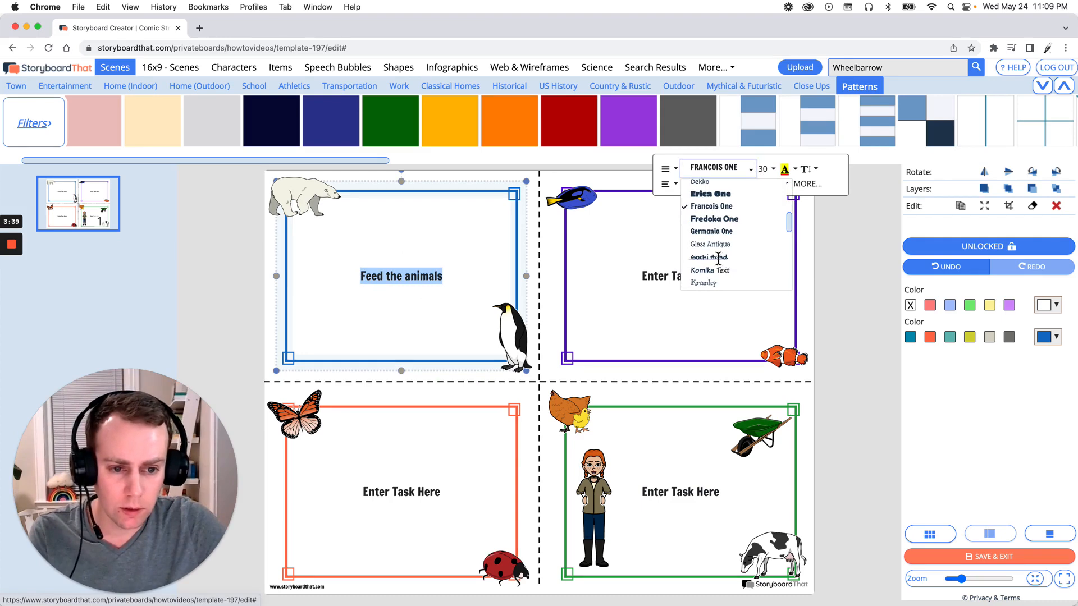
click(710, 257)
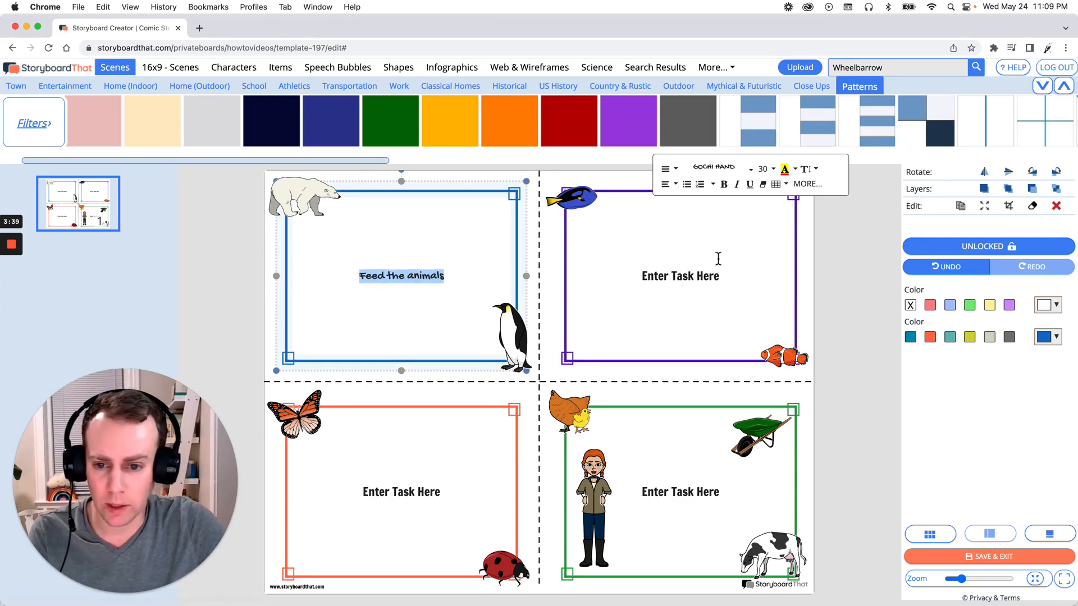
click(768, 169)
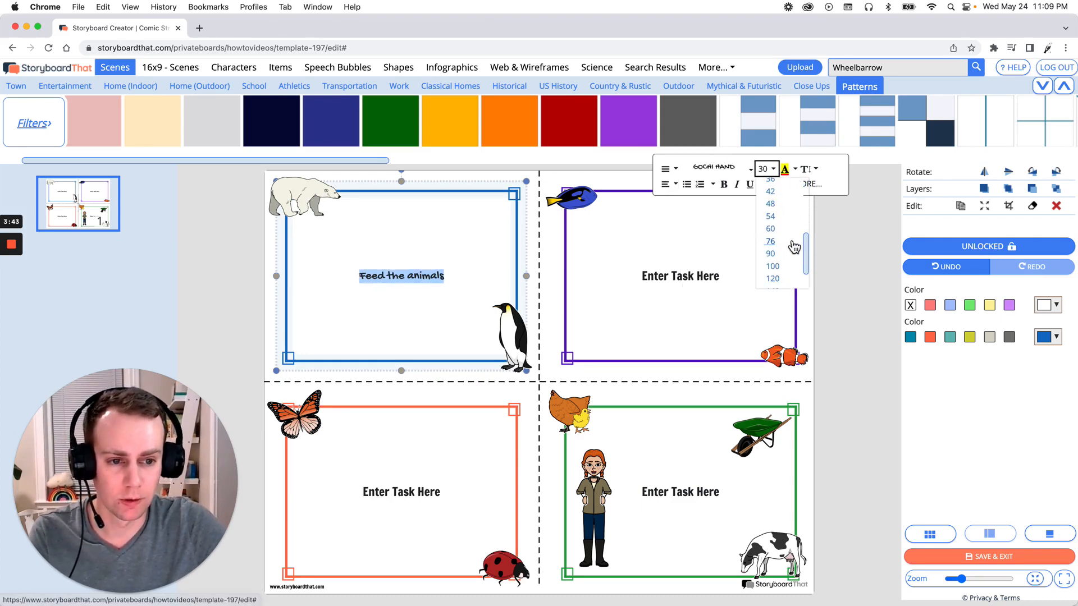
click(788, 242)
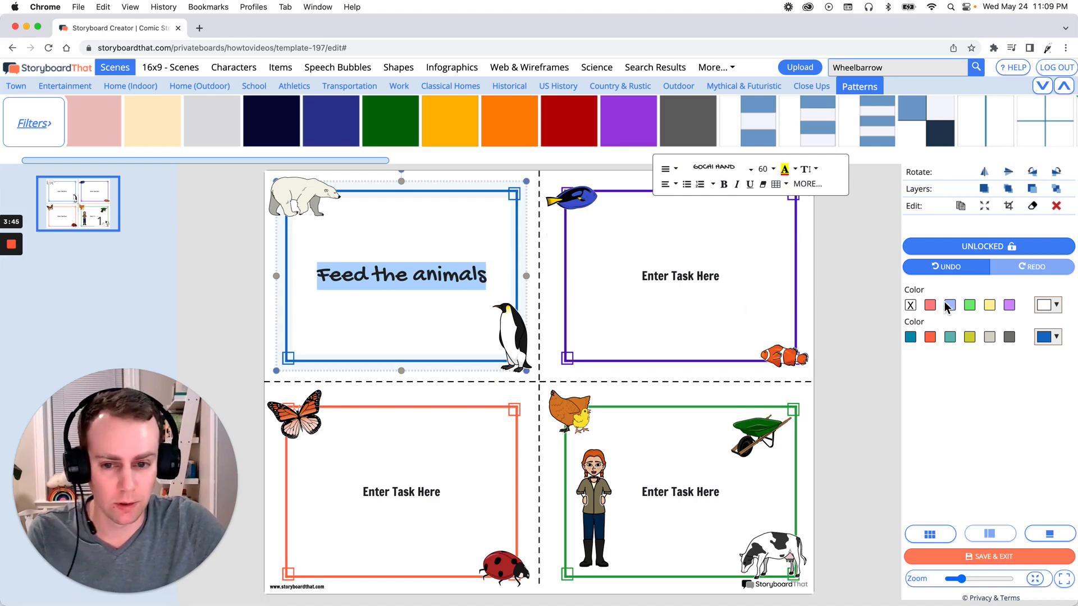
click(872, 302)
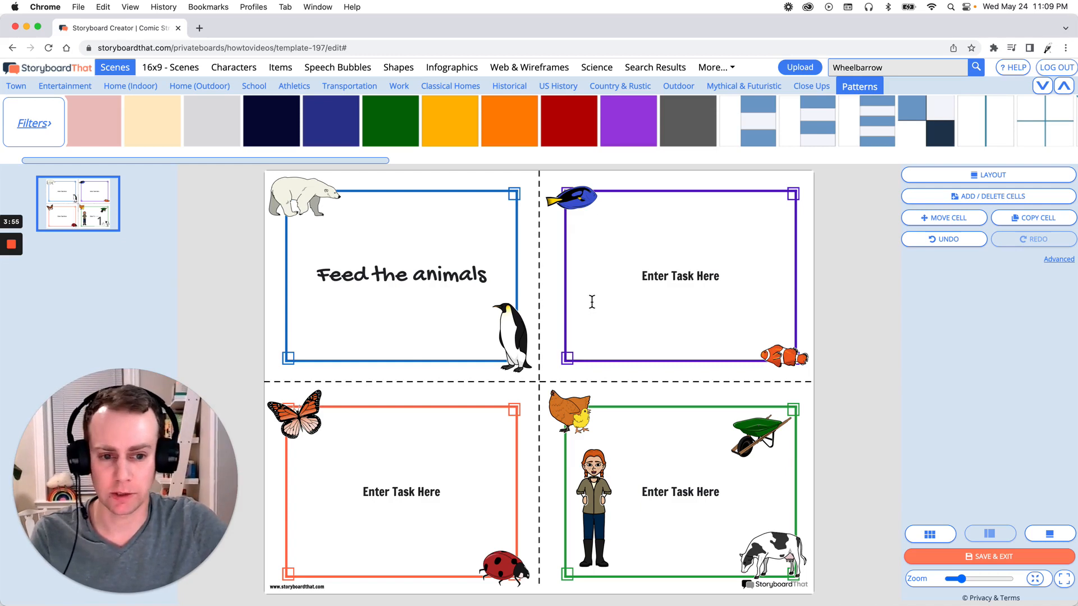
Step: Save the customized task card storyboard and exit the editor
click(1021, 553)
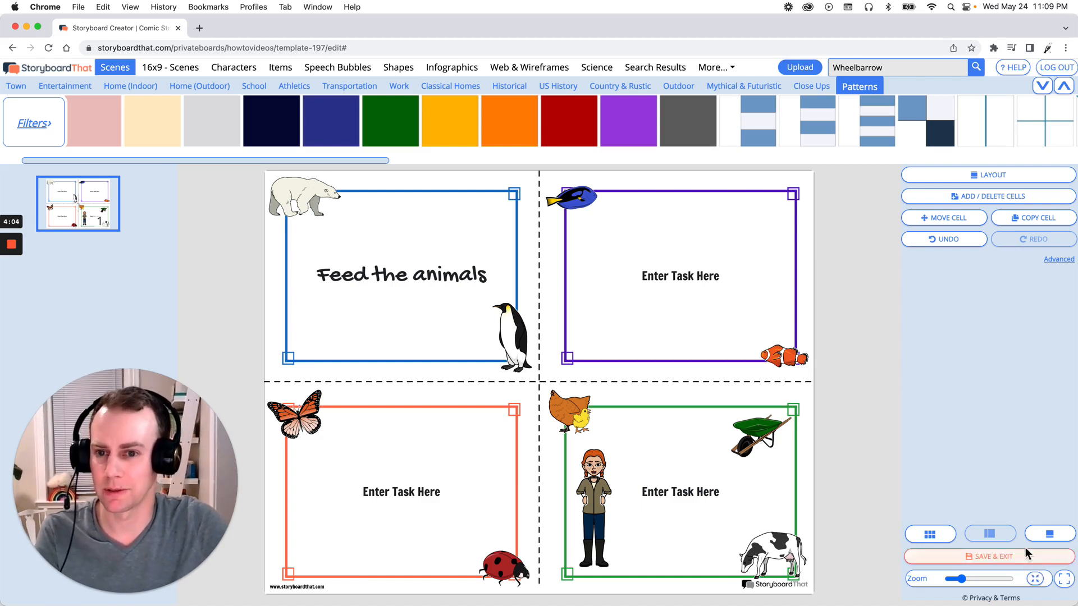